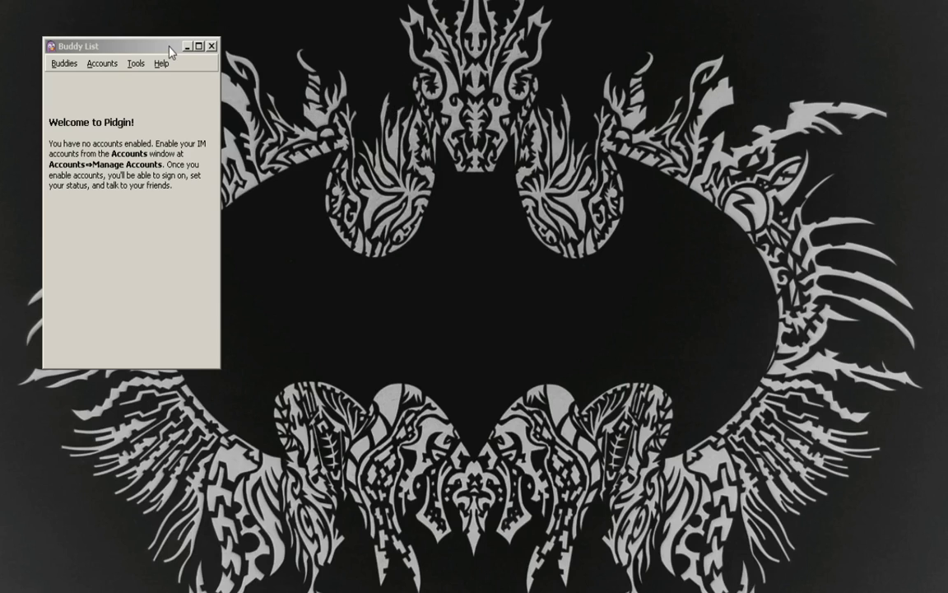
# Step: Open the Accounts manager from the Buddy List's Accounts menu
pyautogui.click(124, 41)
pyautogui.click(288, 76)
pyautogui.click(121, 114)
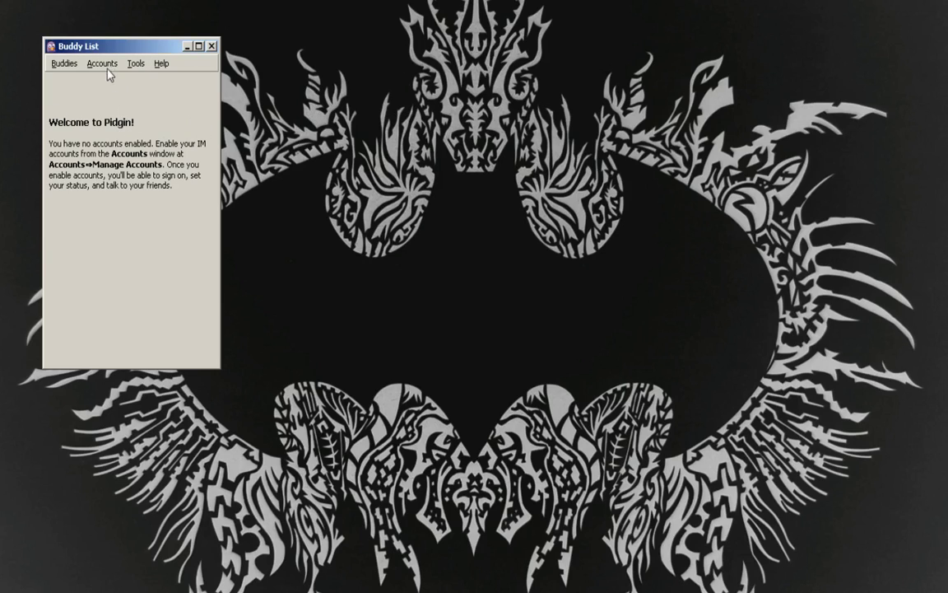
pyautogui.click(102, 66)
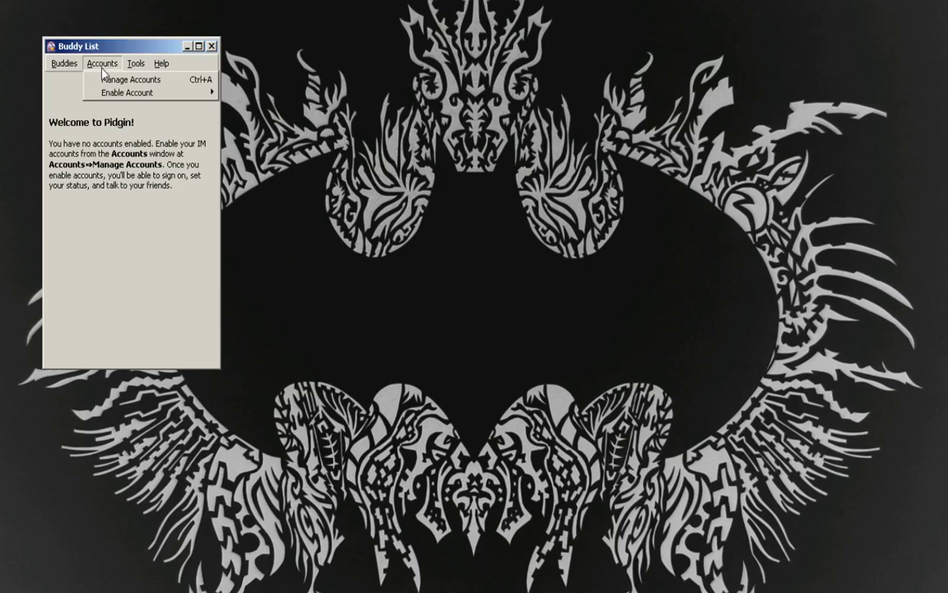
pyautogui.click(96, 80)
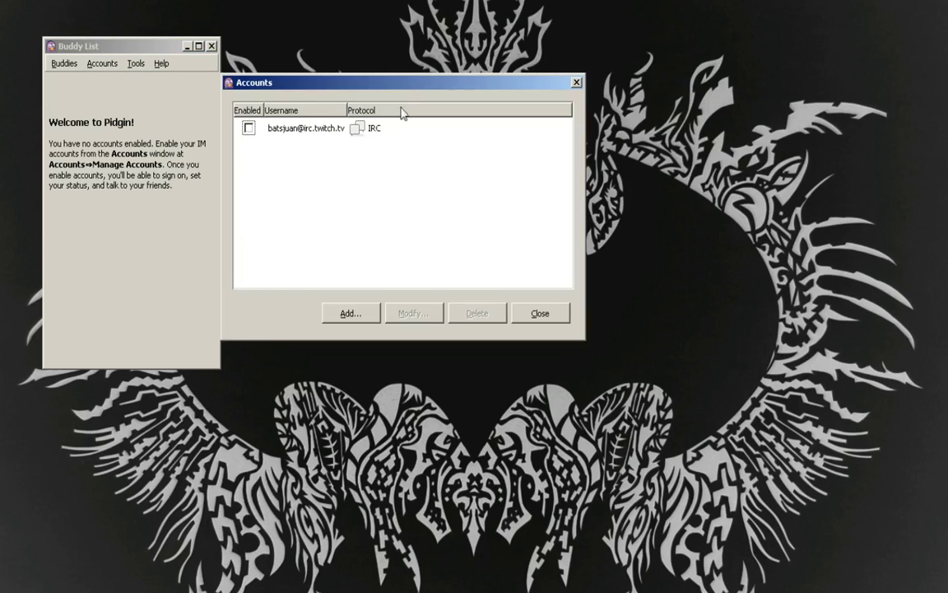
pyautogui.moveTo(335, 80); pyautogui.dragTo(363, 120)
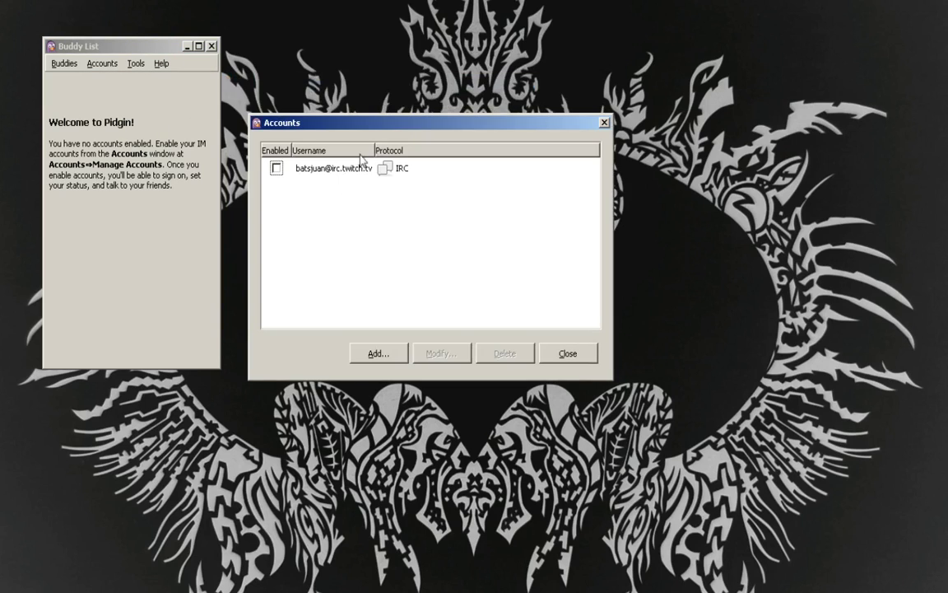
# Step: Start a new account set to the IRC protocol, keeping the default server irc.freenode.net
pyautogui.click(377, 357)
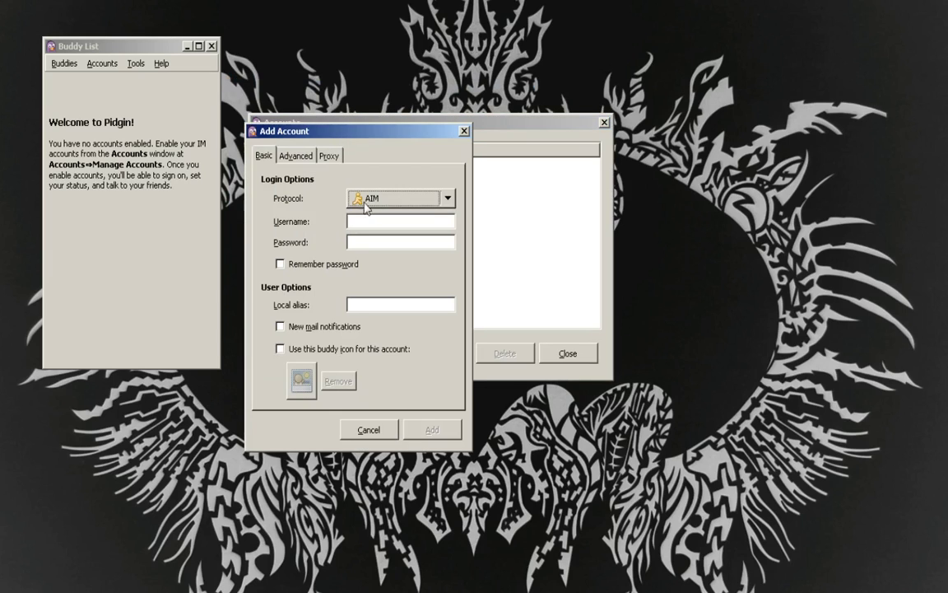
pyautogui.moveTo(416, 137); pyautogui.dragTo(466, 124)
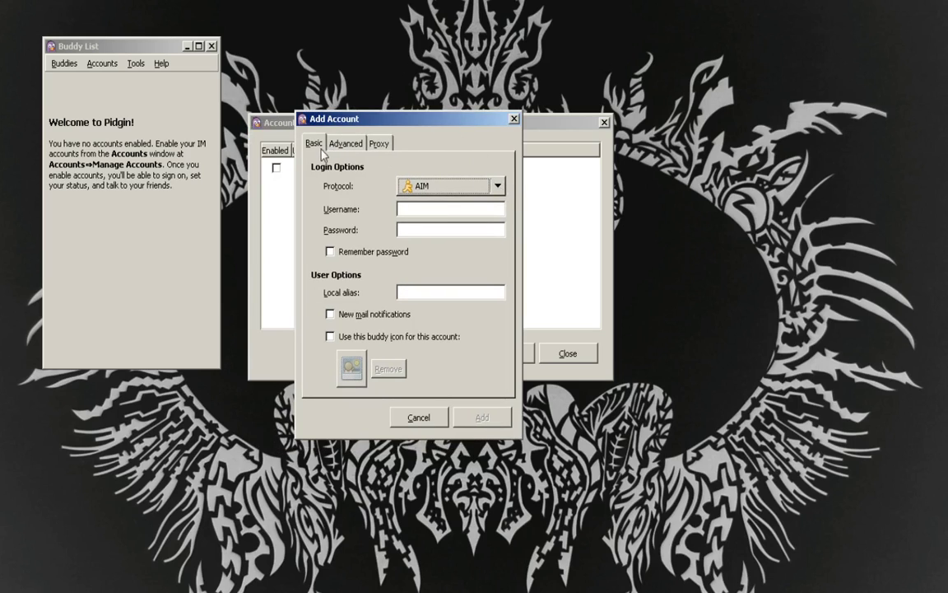
pyautogui.click(452, 183)
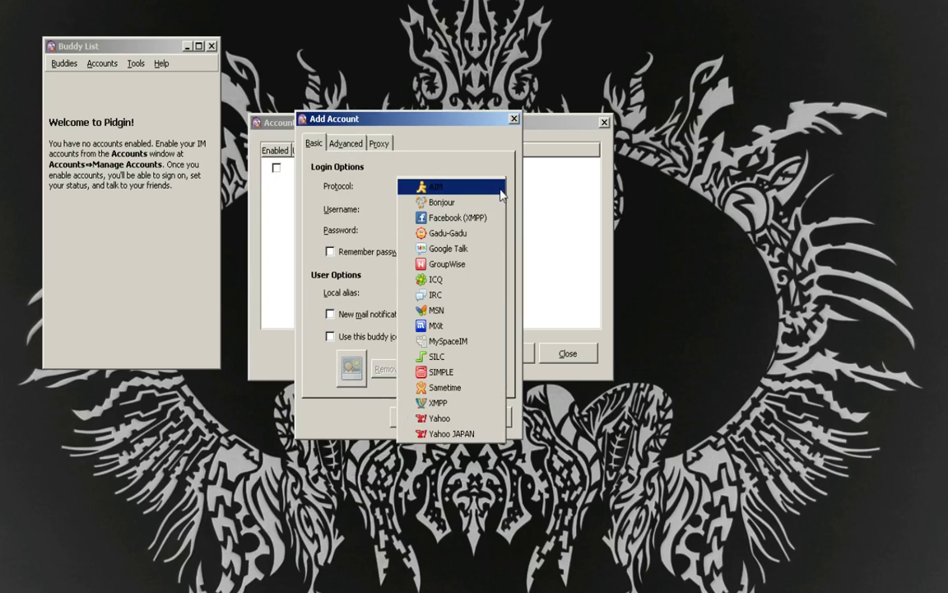
pyautogui.click(451, 296)
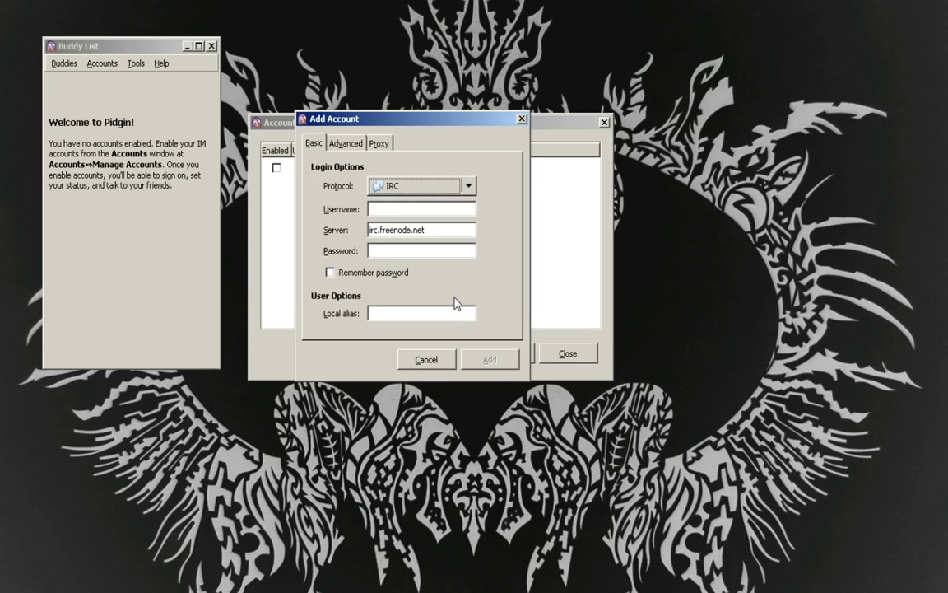
pyautogui.click(380, 188)
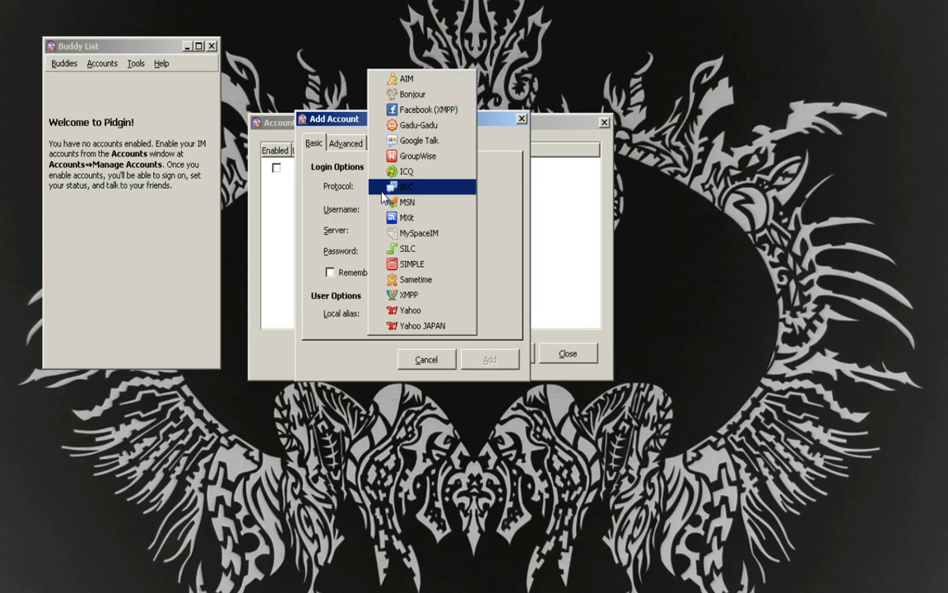
pyautogui.click(313, 202)
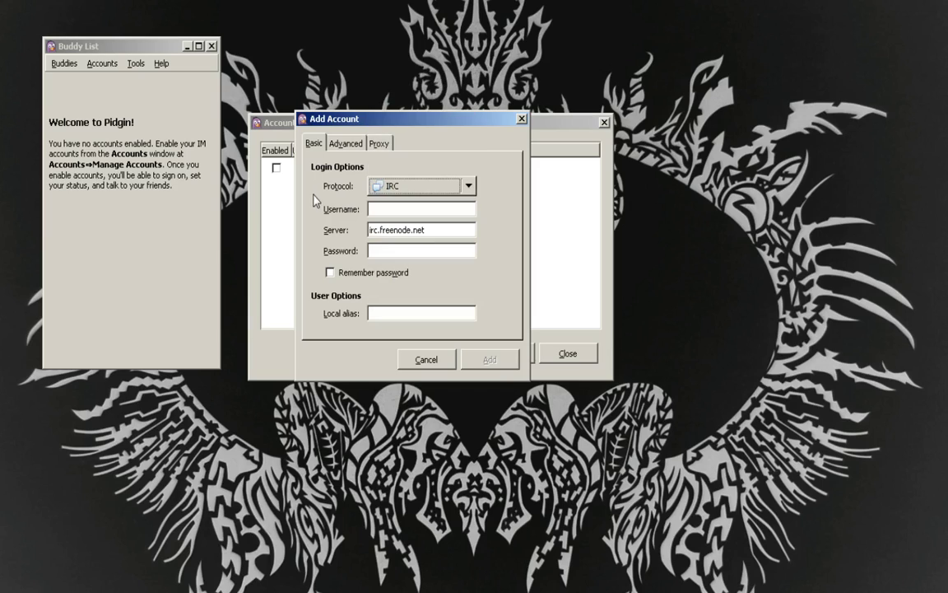
pyautogui.click(399, 212)
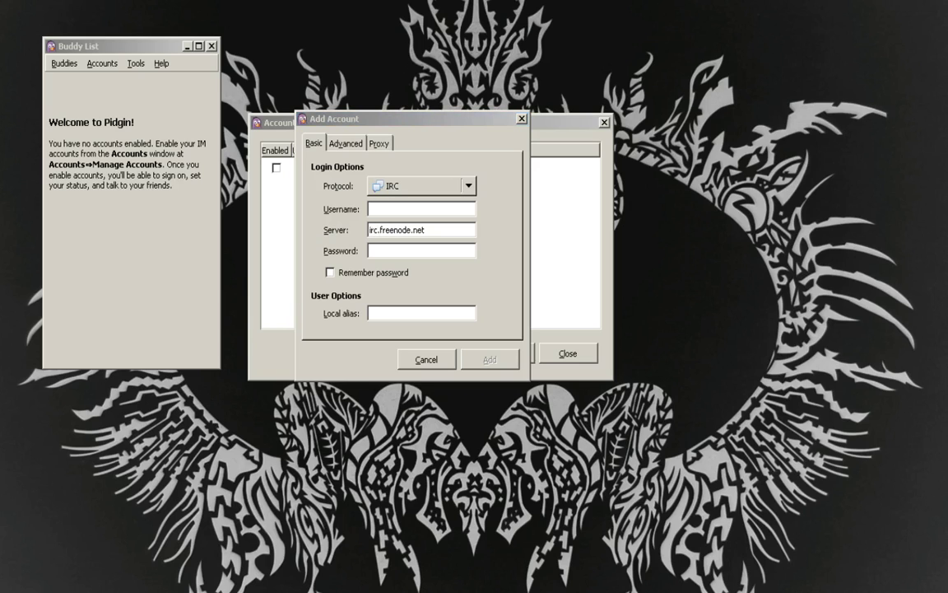
# Step: Switch to Internet Explorer showing the Twitch page
pyautogui.hotkey('alt', 'Tab')
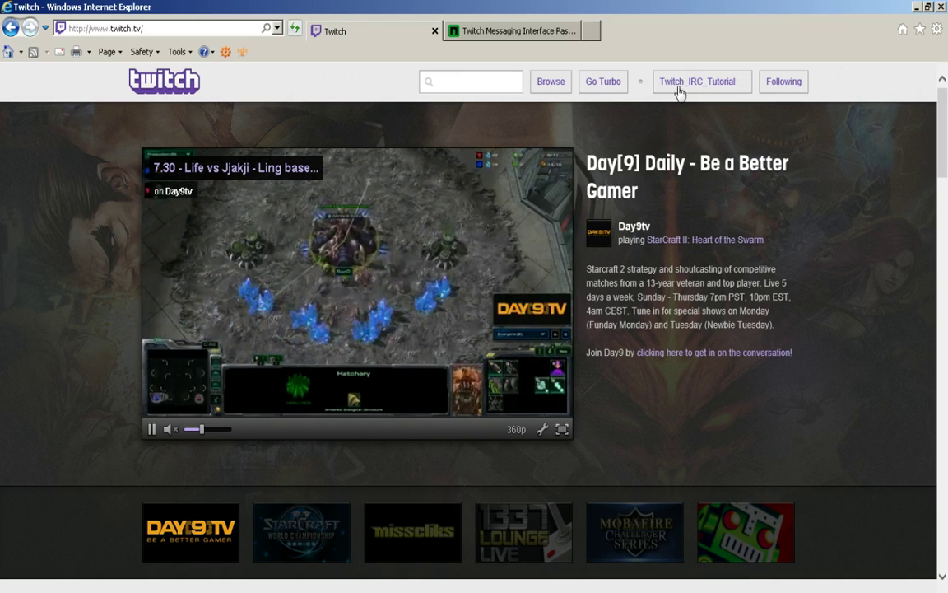
# Step: In a new account form, enter the Twitch username and change the server to irc.twitch.tv
pyautogui.click(914, 8)
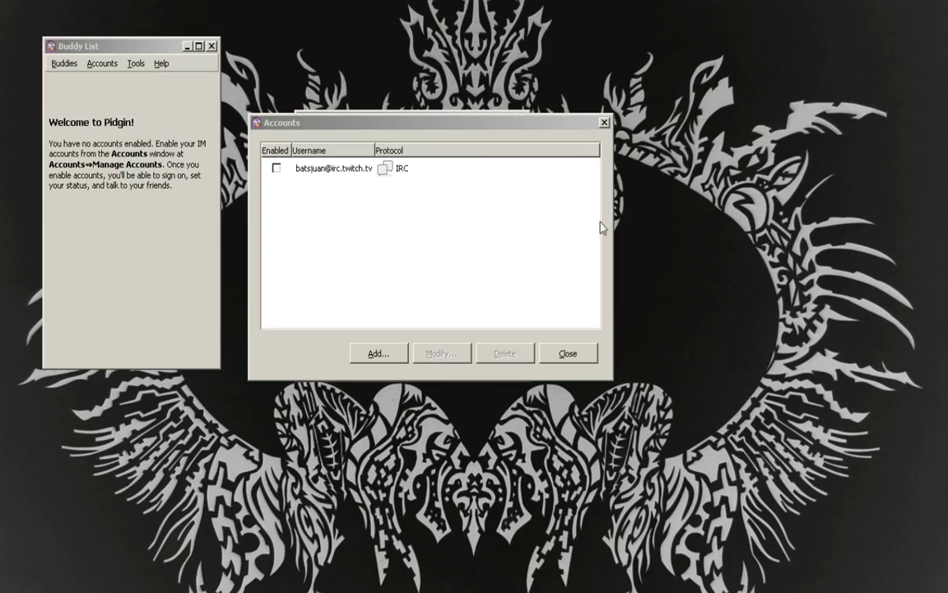
pyautogui.hotkey('alt', 'a')
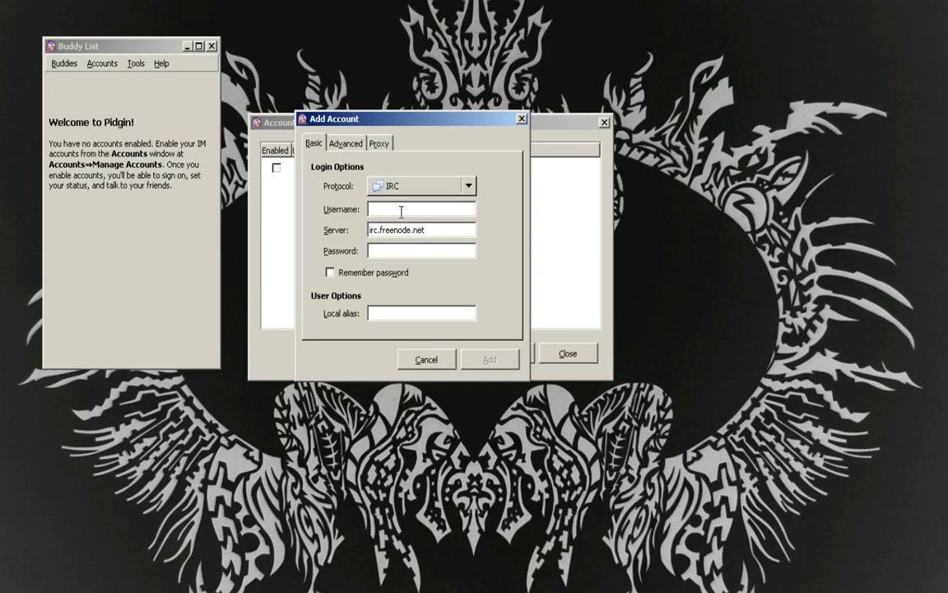
pyautogui.write('twitch_irc_tutorial')
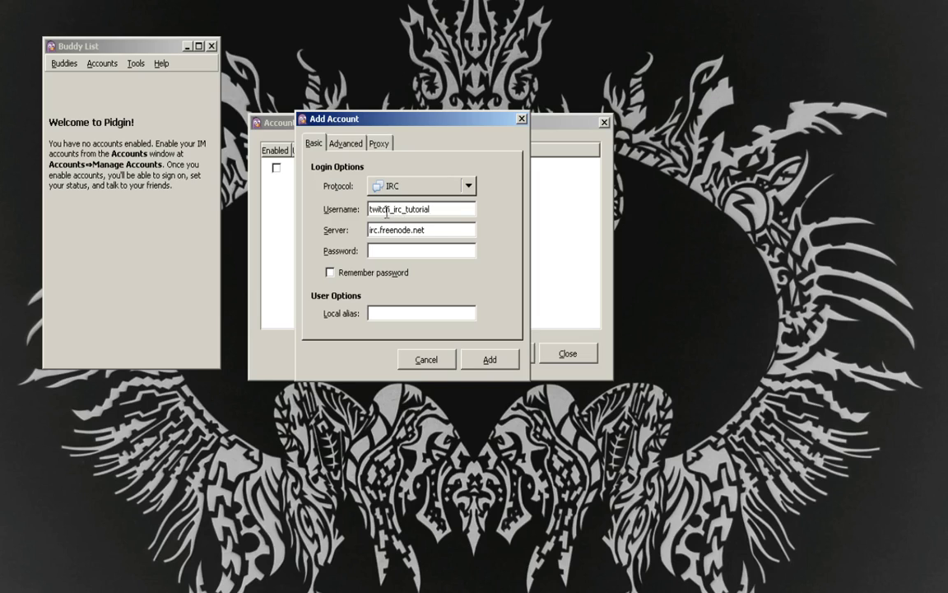
pyautogui.moveTo(471, 231); pyautogui.dragTo(283, 211)
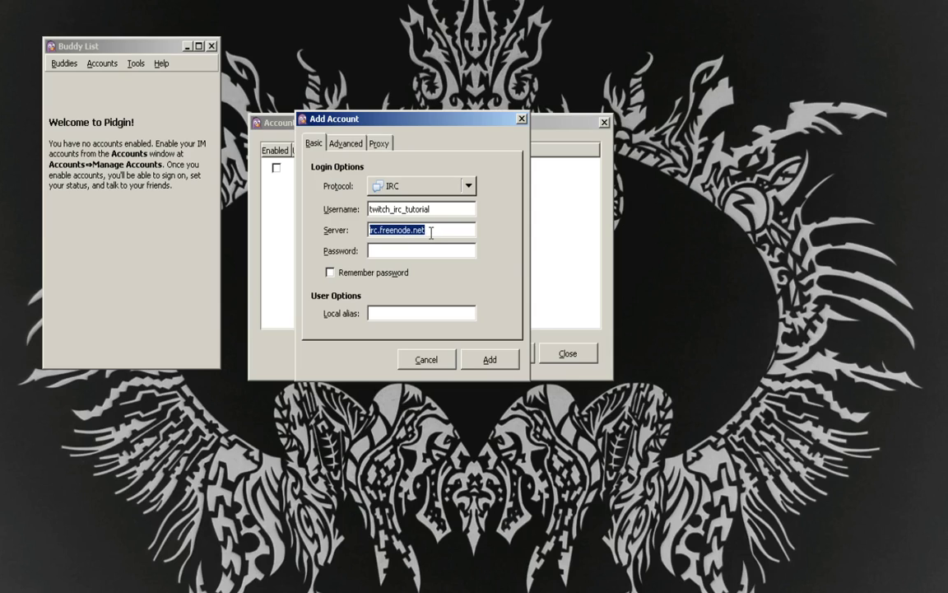
pyautogui.write('irc.')
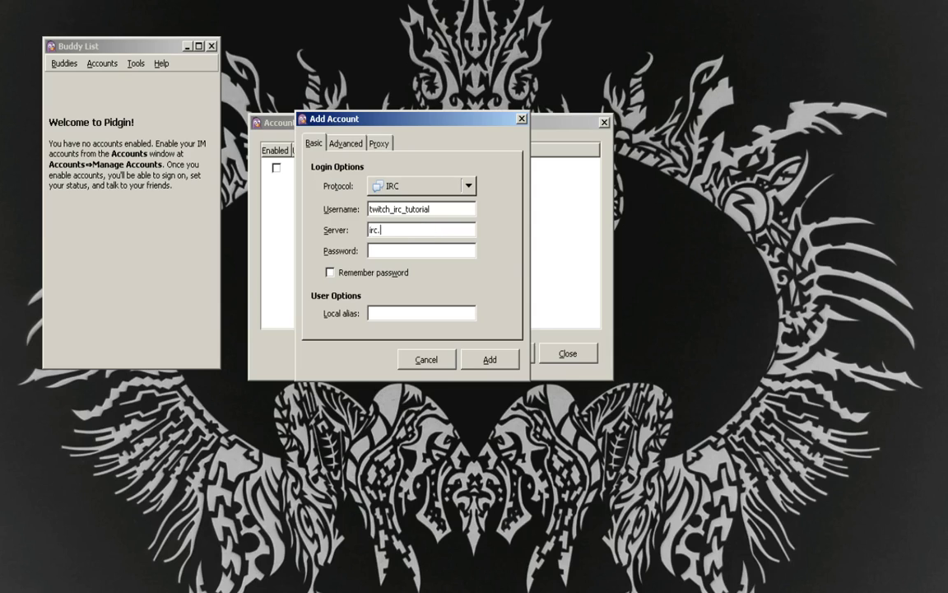
pyautogui.write('twitch.tv')
# Step: Log in and authorize TMI Password Generator, then select the generated oauth password
pyautogui.hotkey('alt', 'Tab')
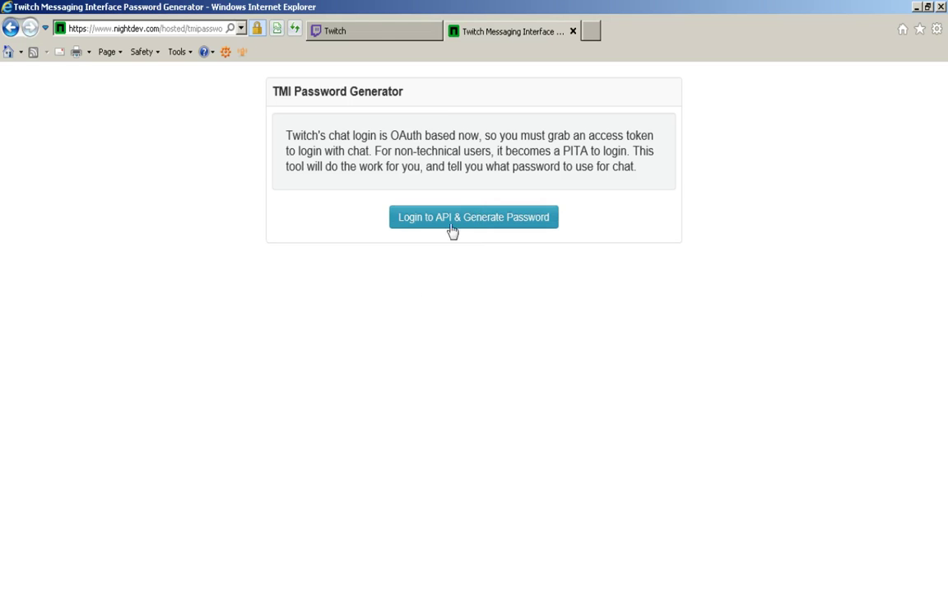
pyautogui.click(369, 32)
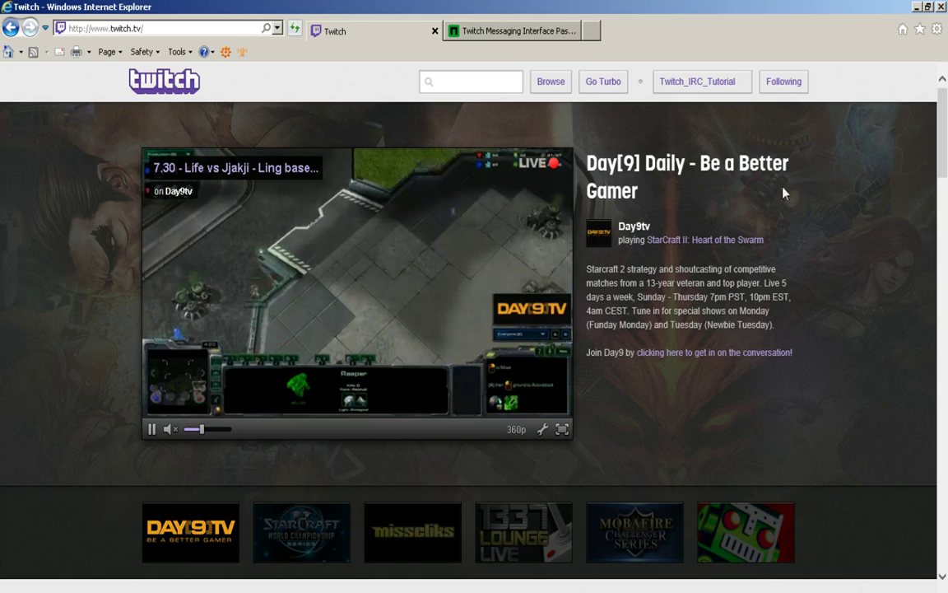
pyautogui.click(506, 31)
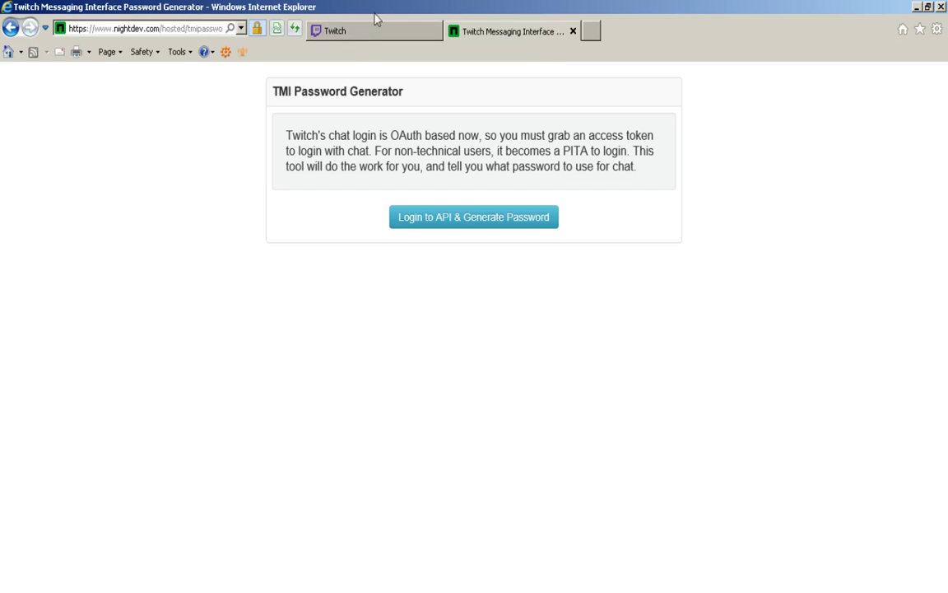
pyautogui.click(371, 33)
pyautogui.click(499, 33)
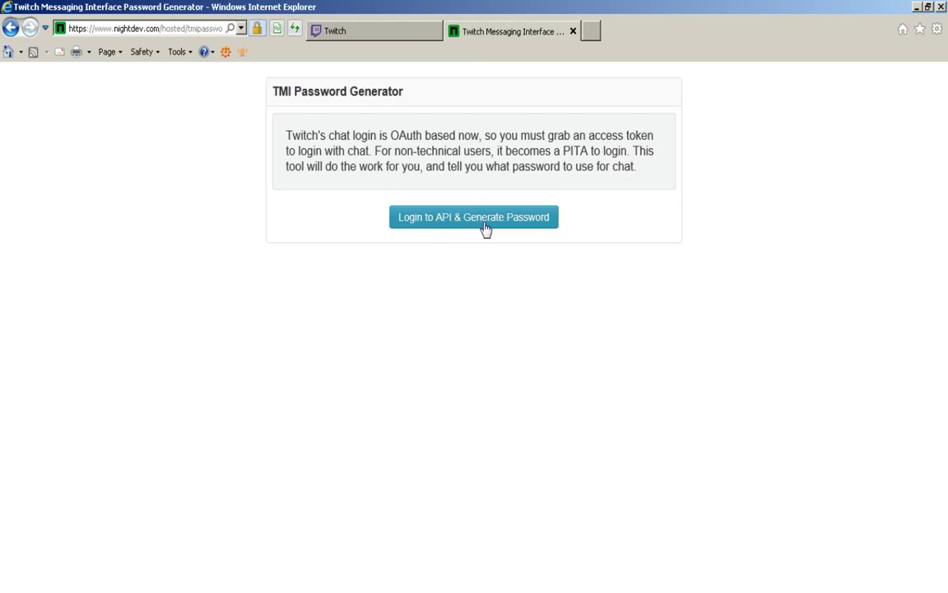
pyautogui.click(486, 224)
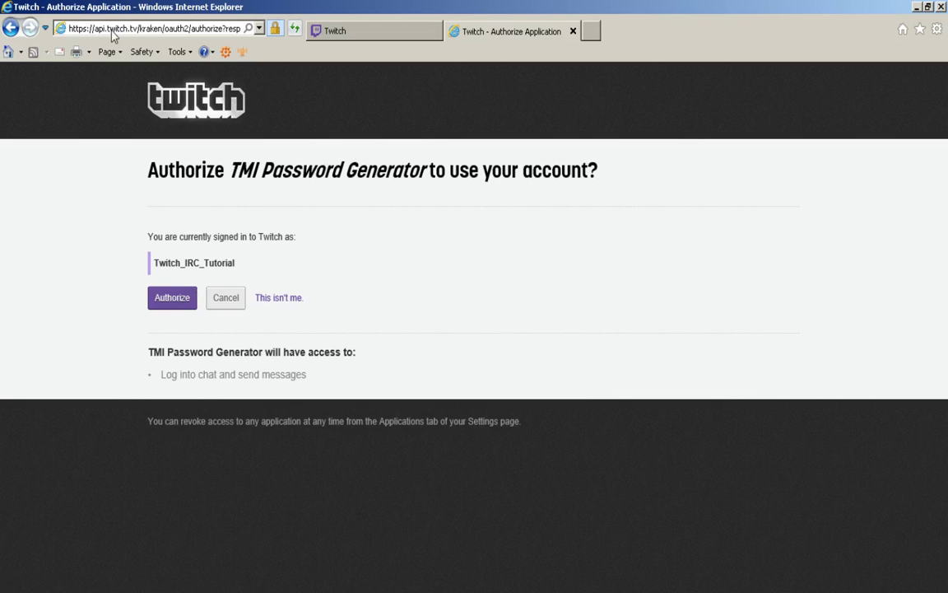
pyautogui.click(174, 303)
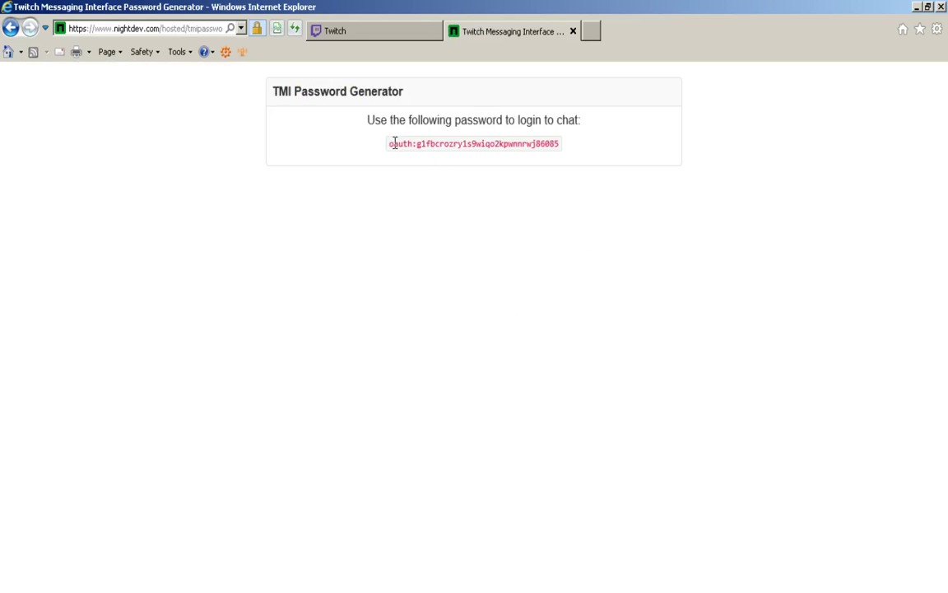
pyautogui.moveTo(389, 145); pyautogui.dragTo(482, 157)
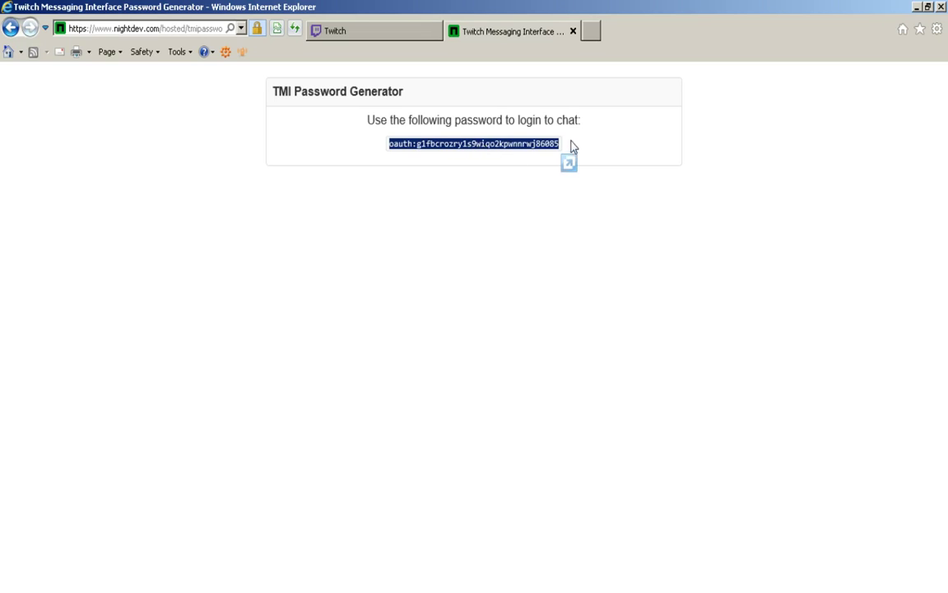
pyautogui.rightClick(467, 150)
# Step: Copy the oauth password and paste it into a new Pidgin account's Password field
pyautogui.click(494, 171)
pyautogui.hotkey('alt', 'Tab')
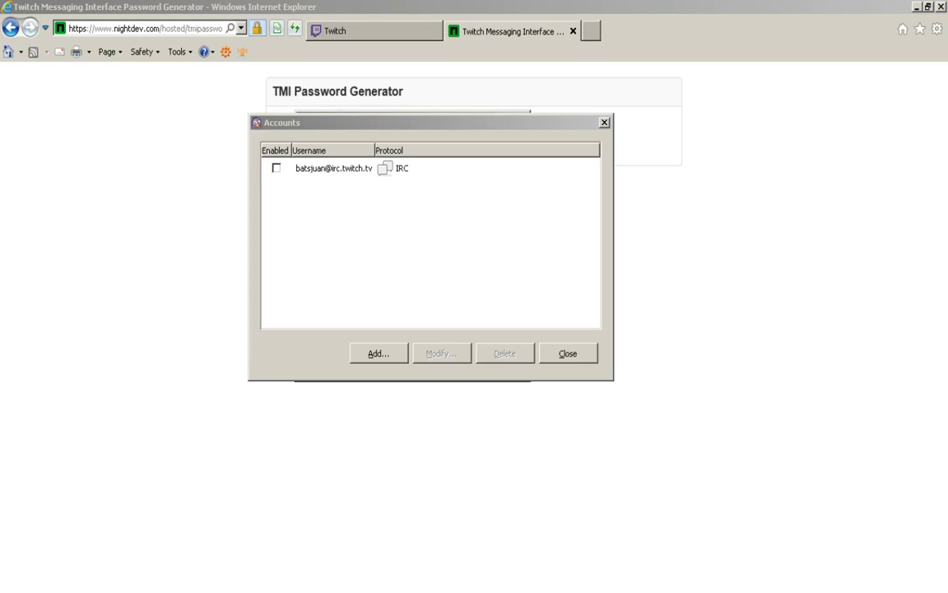
pyautogui.hotkey('alt', 'a')
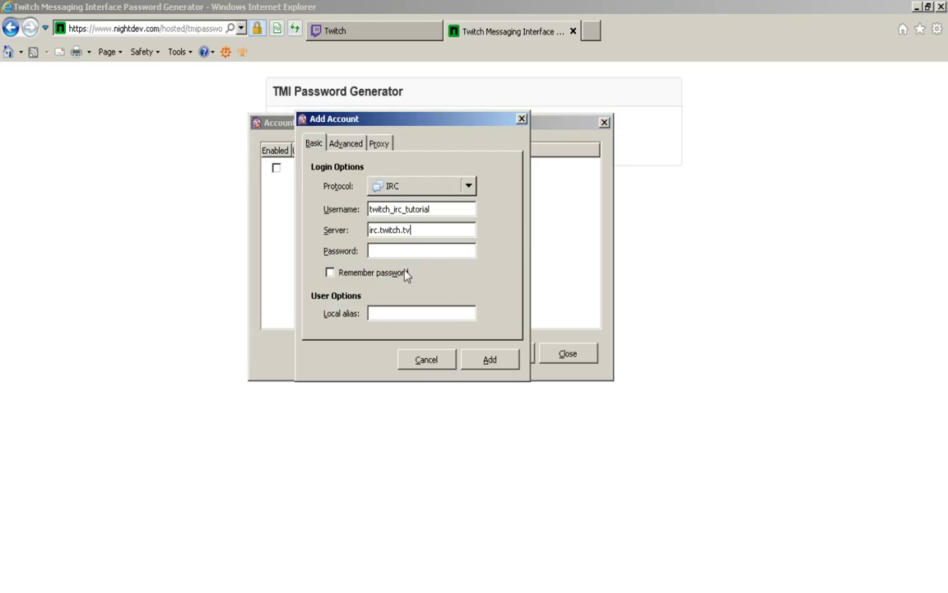
pyautogui.rightClick(398, 251)
pyautogui.click(424, 294)
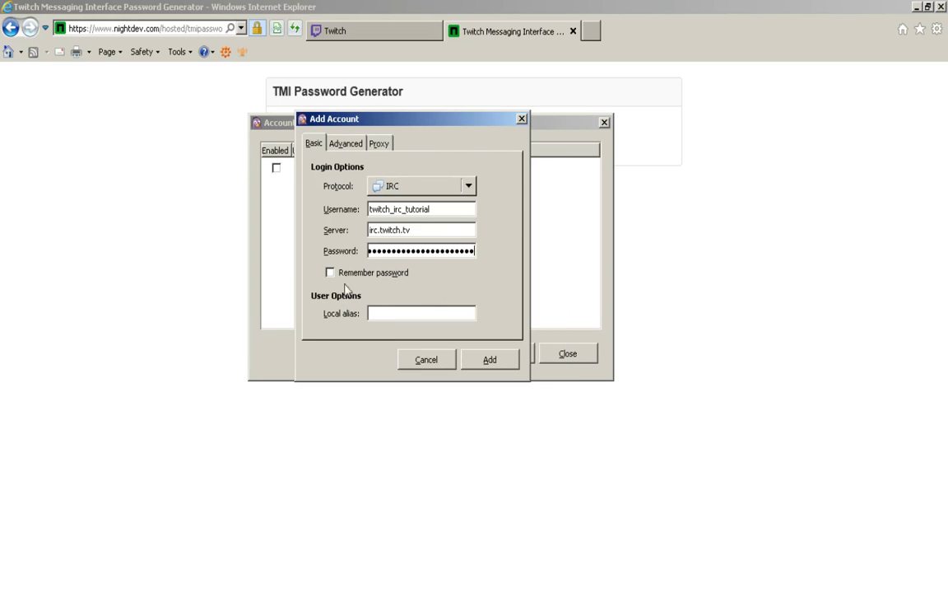
# Step: Enable Remember password, save the IRC account, and dismiss the unknown message warning
pyautogui.click(331, 274)
pyautogui.click(489, 360)
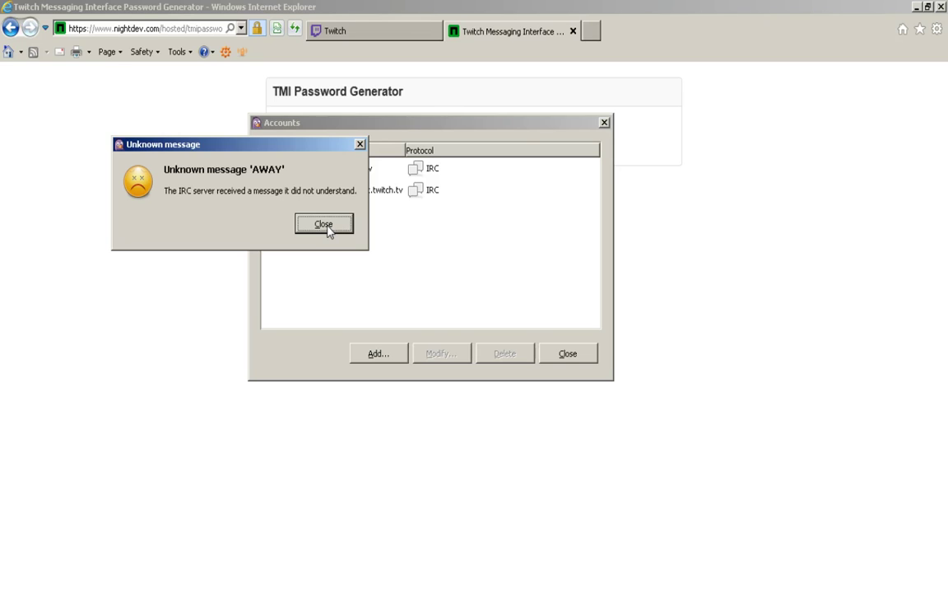
pyautogui.click(324, 225)
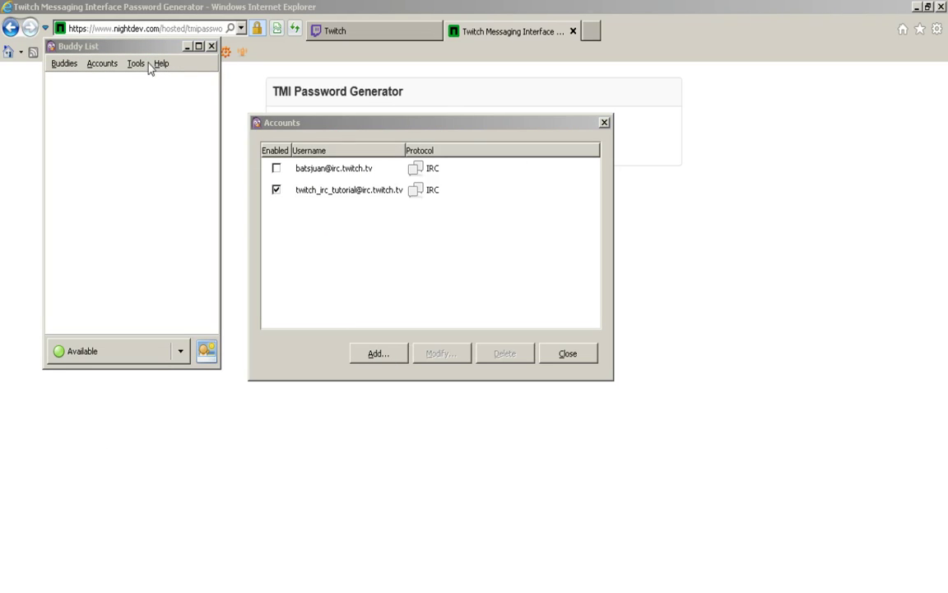
# Step: Join the #batsjuan channel through Buddies > Join a Chat
pyautogui.click(67, 69)
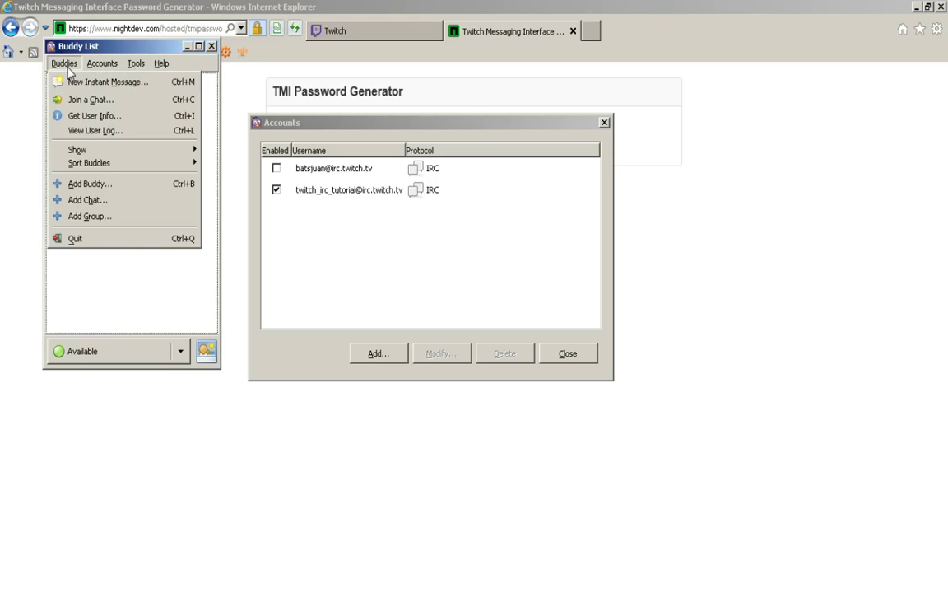
pyautogui.click(121, 104)
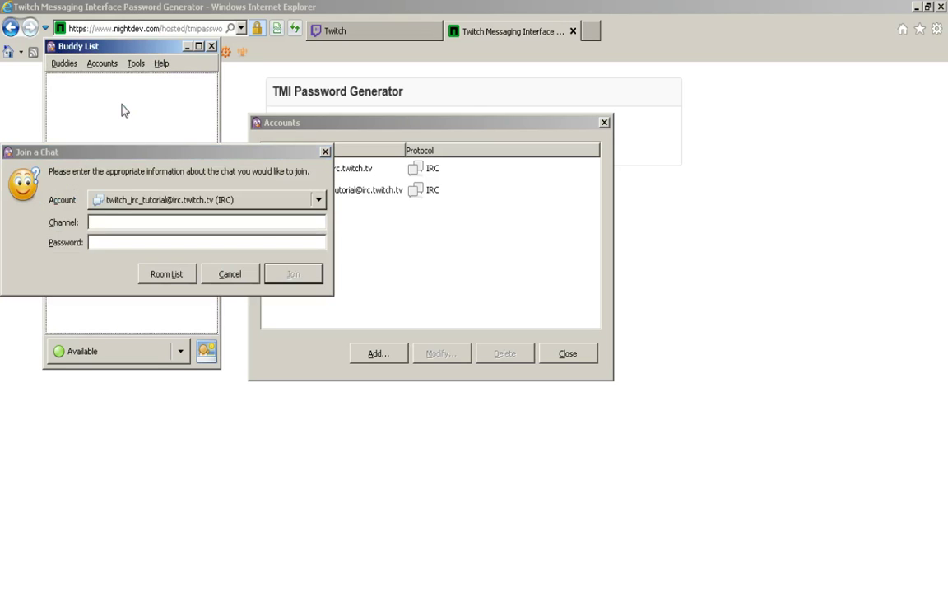
pyautogui.click(99, 222)
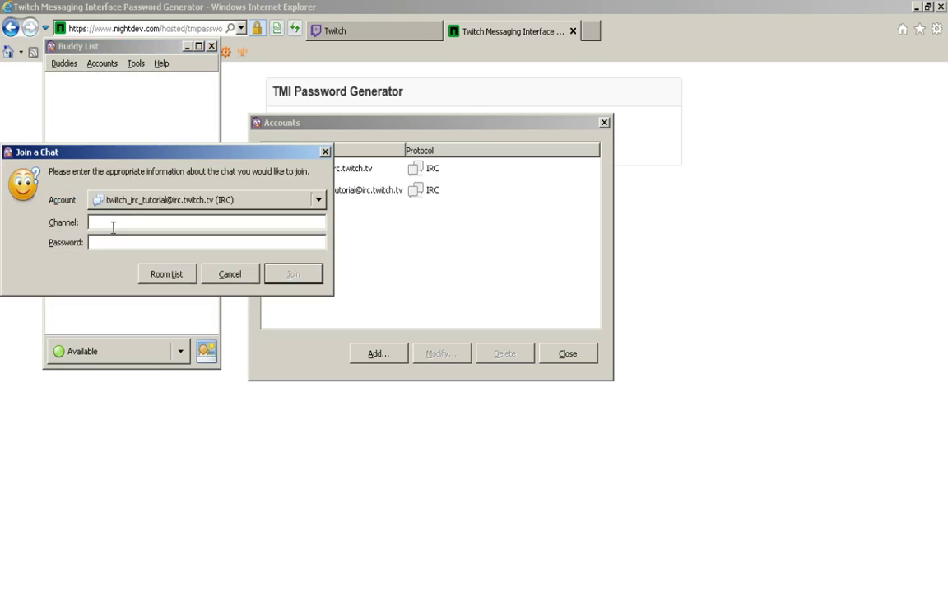
pyautogui.write('#batsjuan')
pyautogui.click(292, 280)
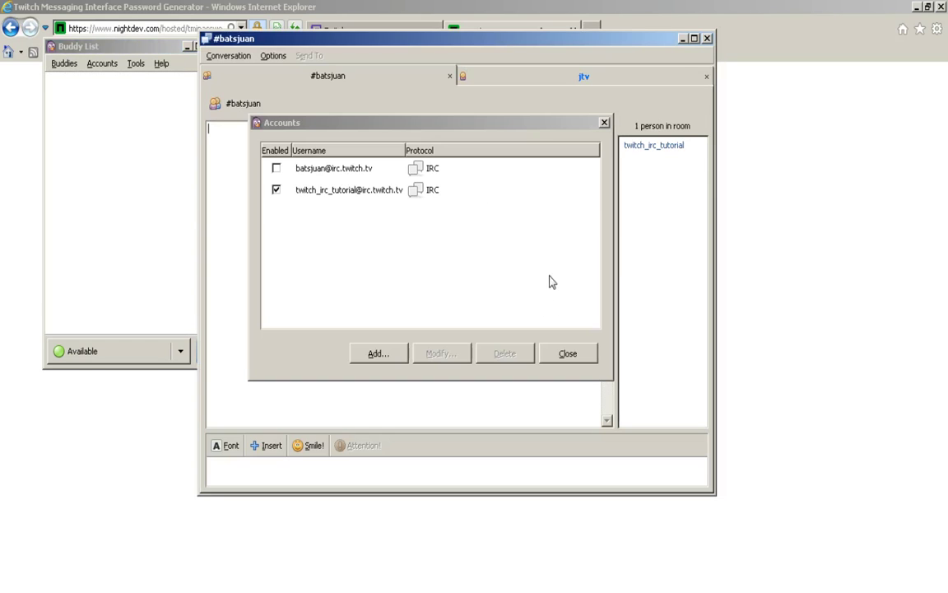
# Step: Close the Accounts window
pyautogui.click(578, 358)
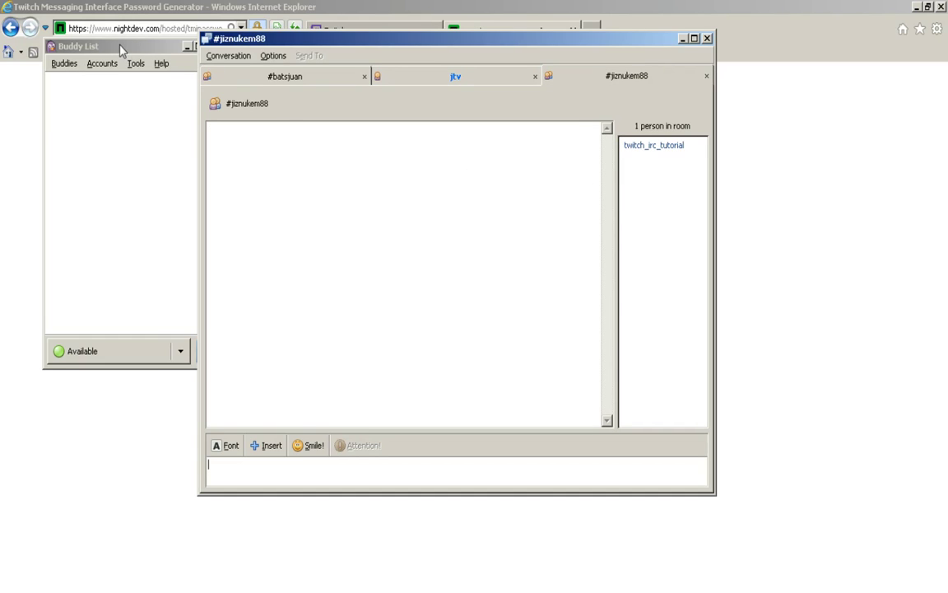
# Step: Close both old channel tabs and rejoin #jiznukem88 via Join a Chat
pyautogui.click(64, 63)
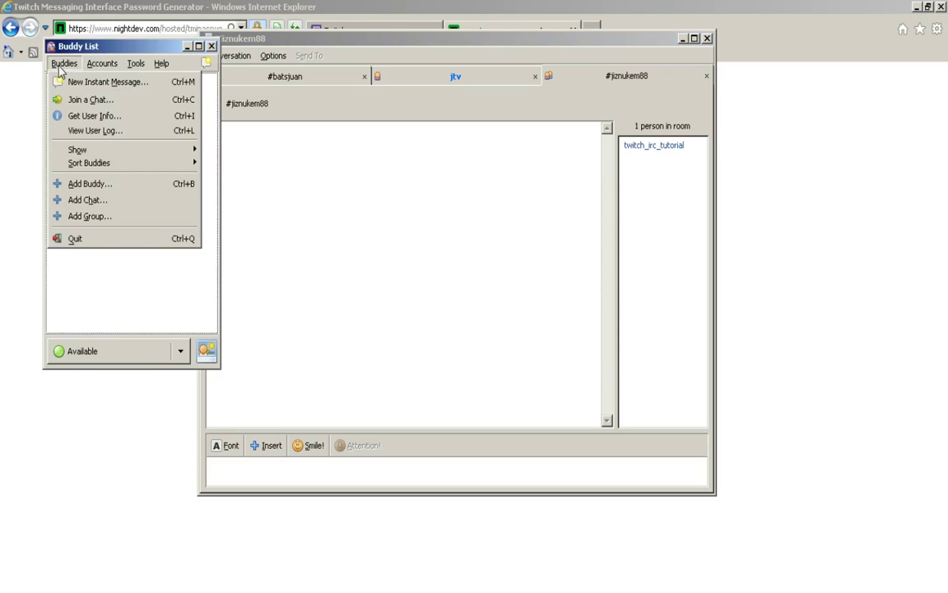
pyautogui.click(93, 102)
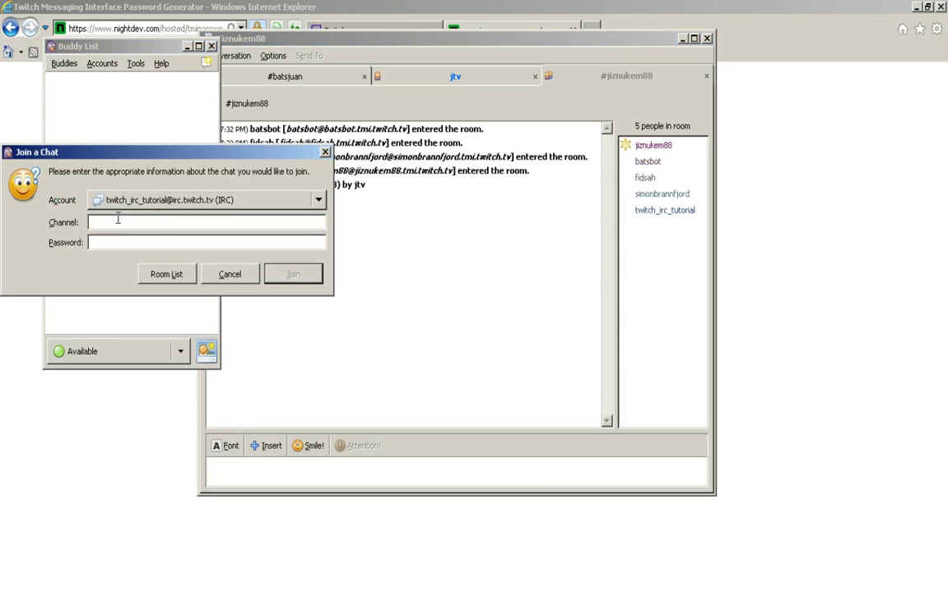
pyautogui.click(364, 75)
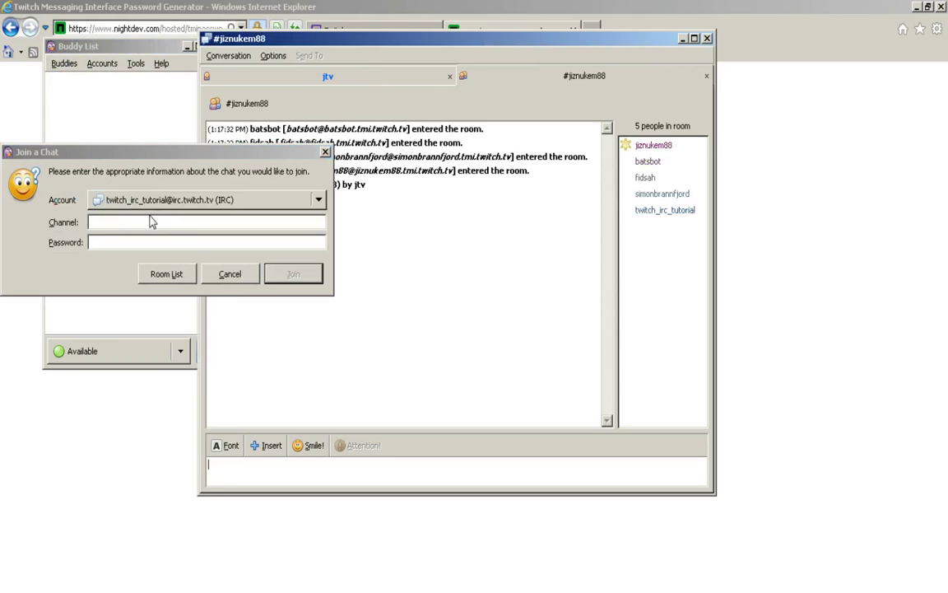
pyautogui.click(706, 76)
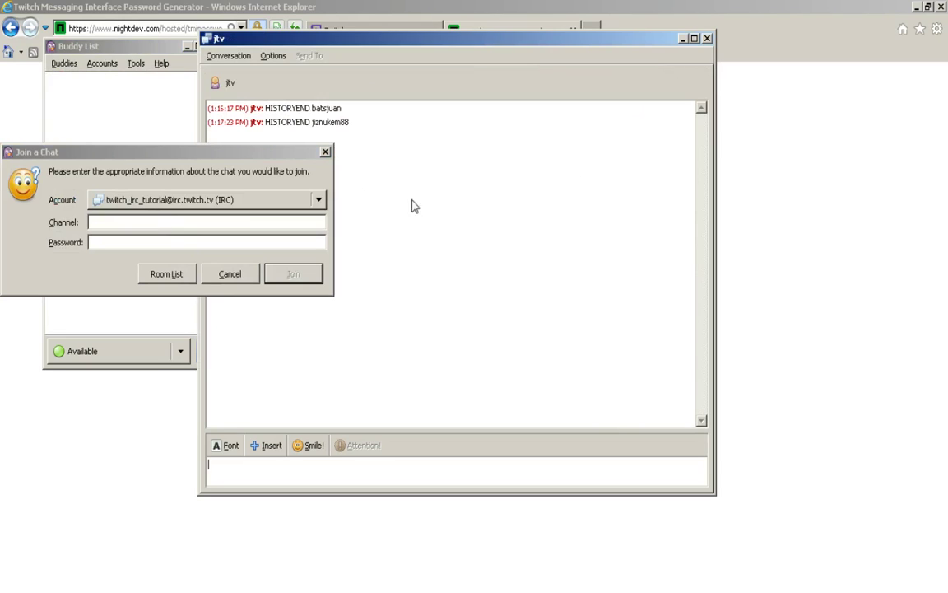
pyautogui.click(183, 221)
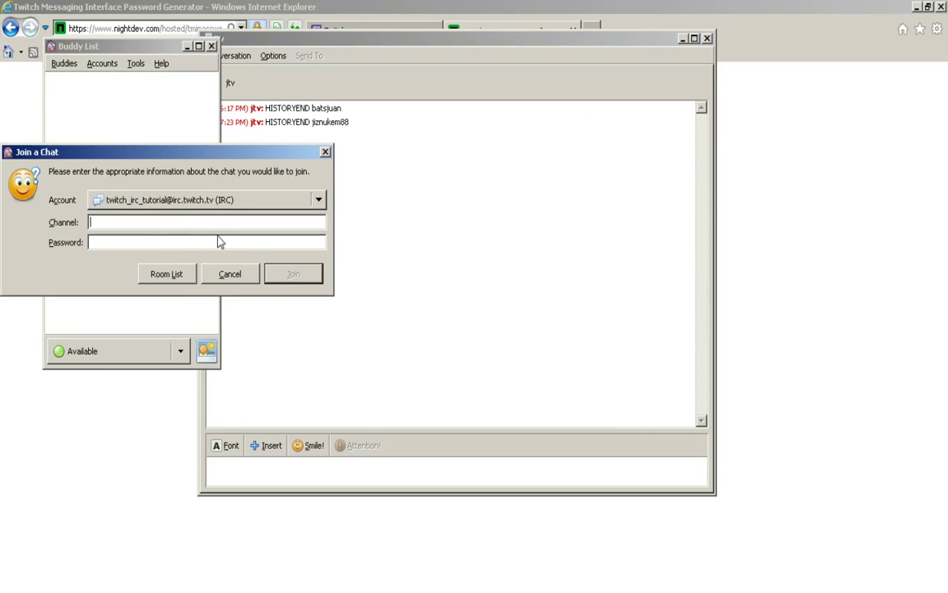
pyautogui.write('#jiznukem88')
pyautogui.press('Return')
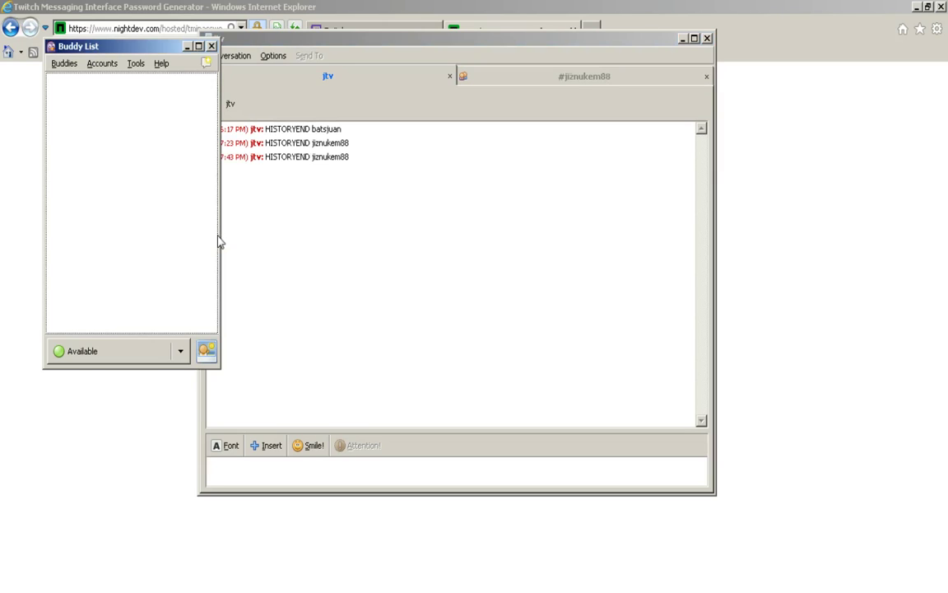
pyautogui.click(525, 85)
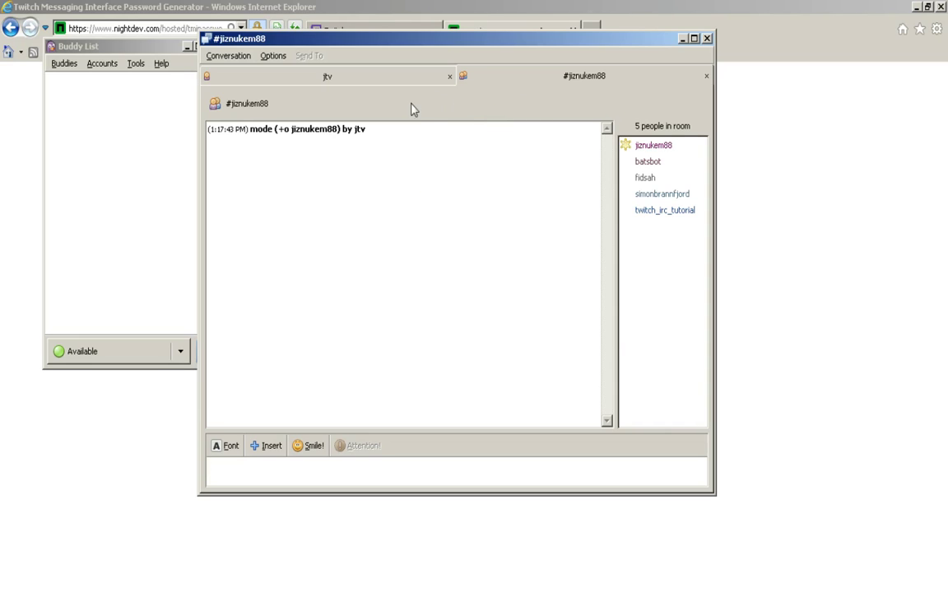
# Step: Minimize Internet Explorer and bring the Buddy List in front of the chat window
pyautogui.moveTo(438, 116)
pyautogui.click(916, 7)
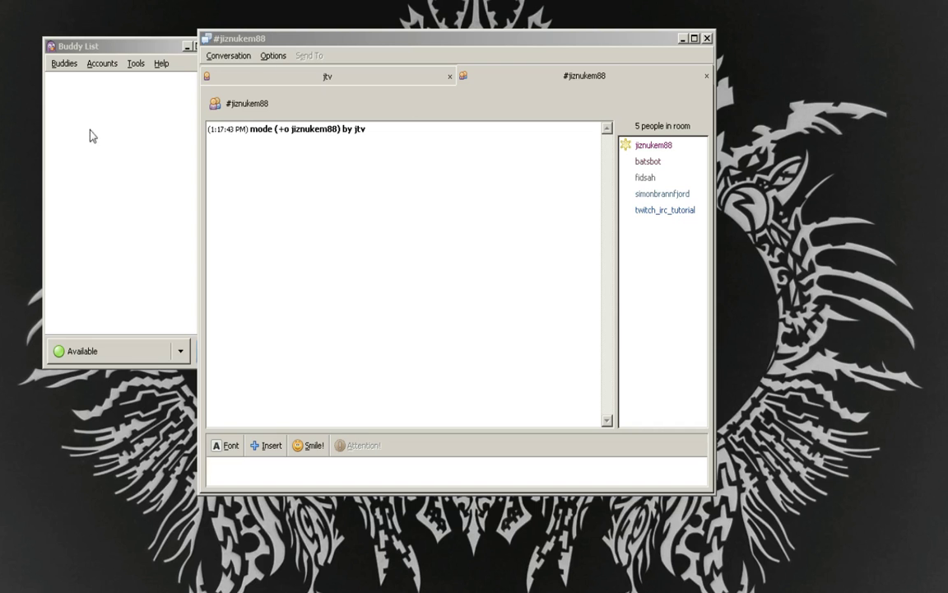
pyautogui.click(102, 45)
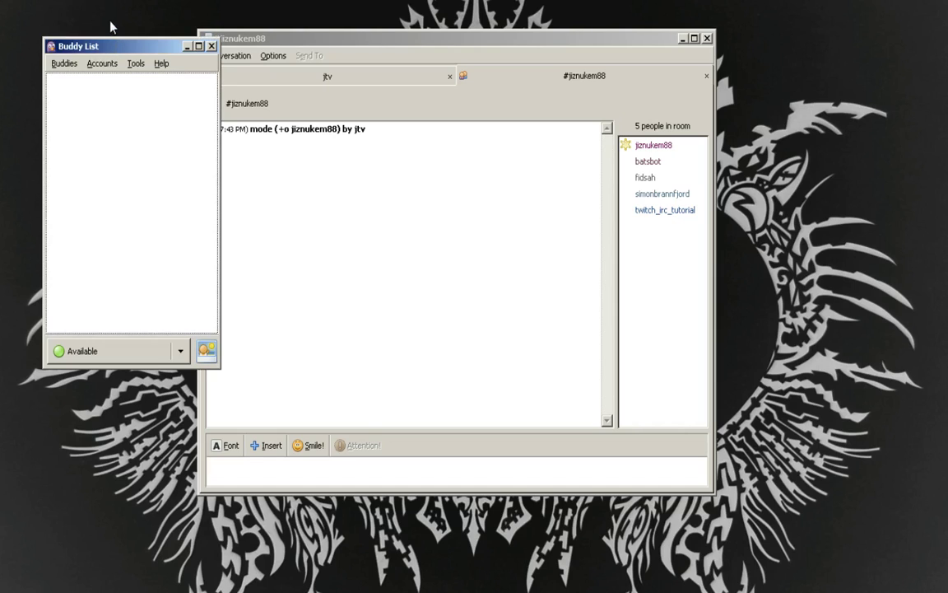
pyautogui.click(111, 23)
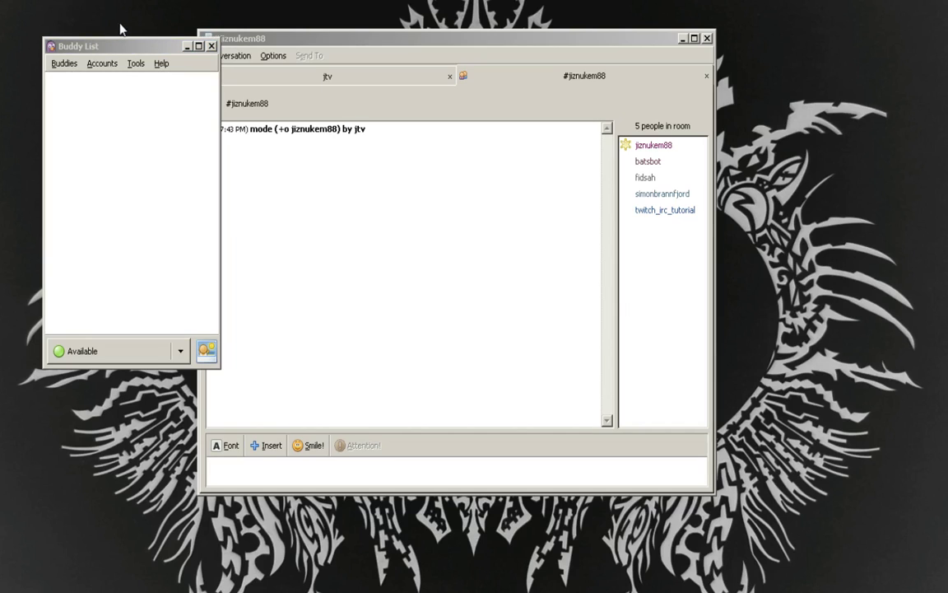